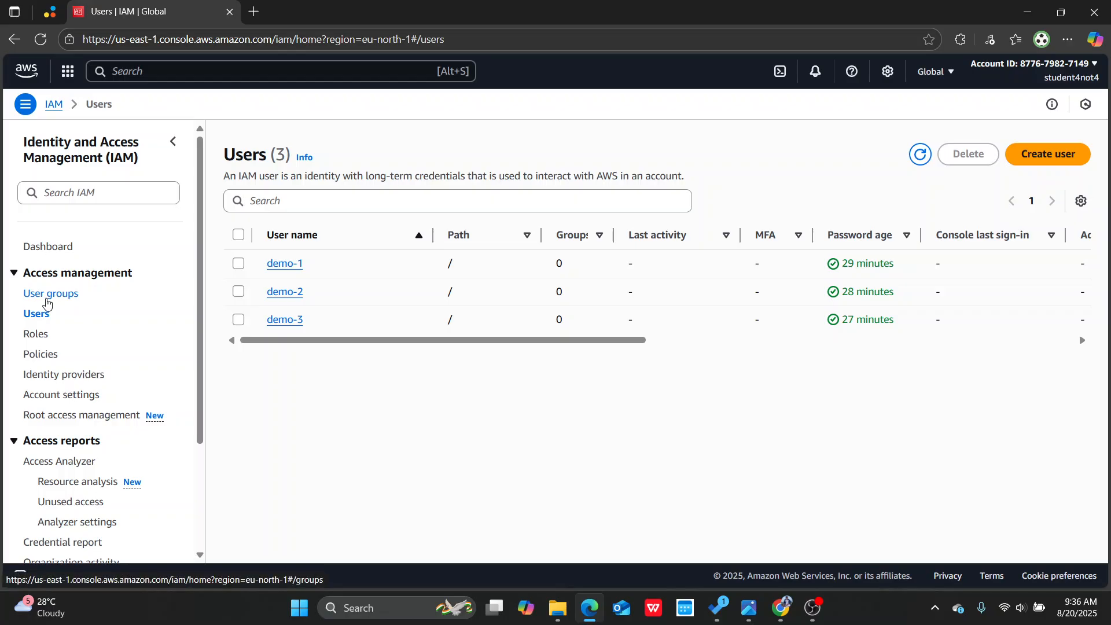
Step: Start a new user group named Demo-dev and select users demo-1 and demo-2 as its members
left_click(48, 295)
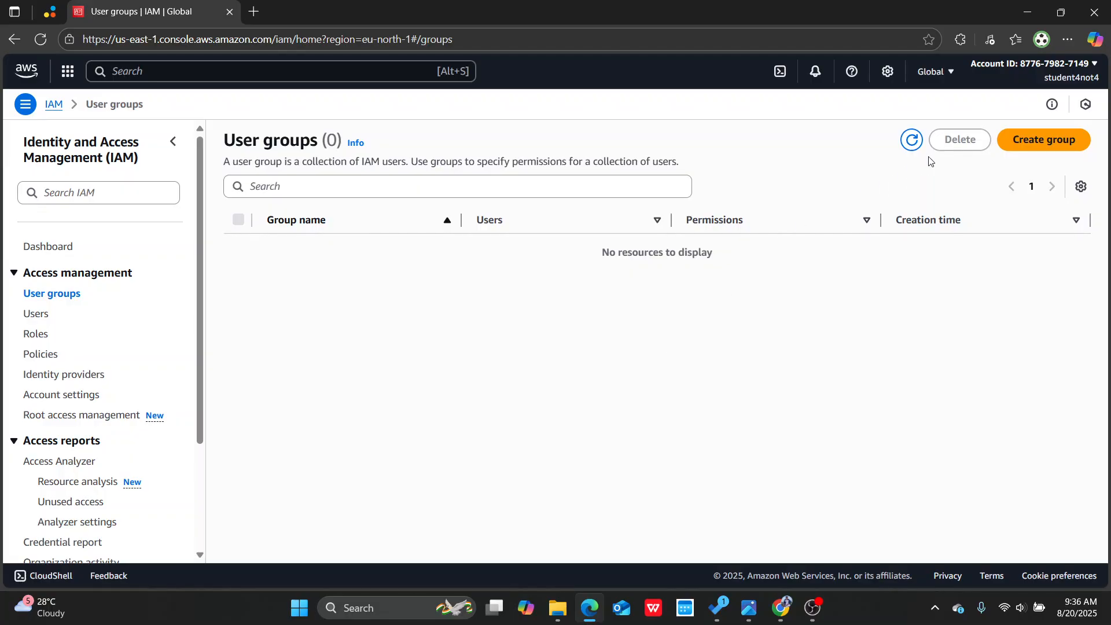
left_click(1043, 141)
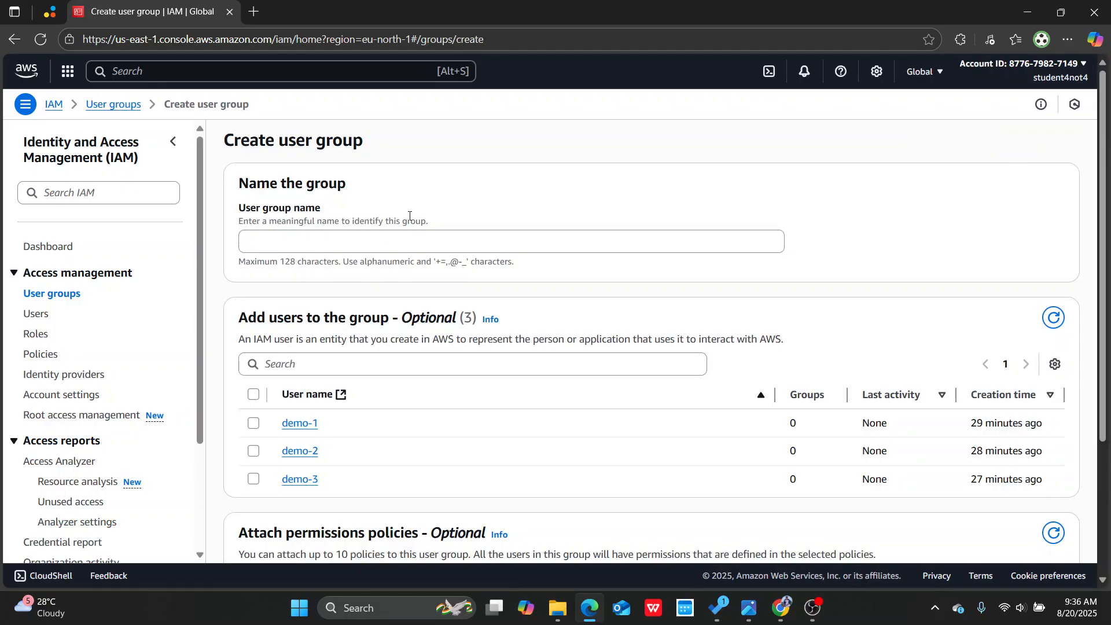
left_click(413, 231)
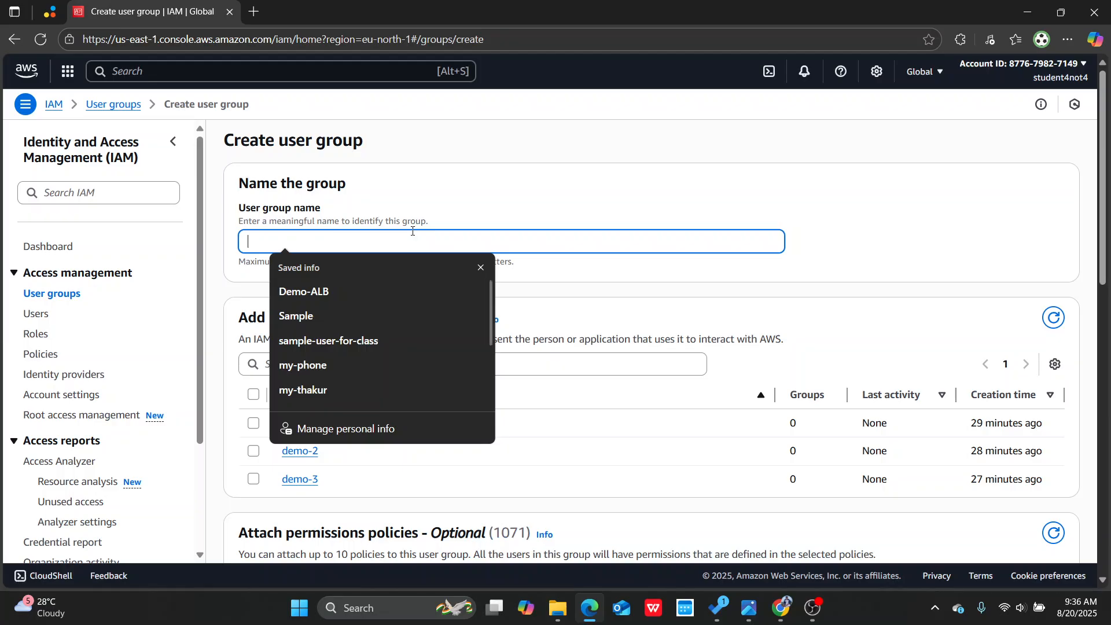
type("Demo")
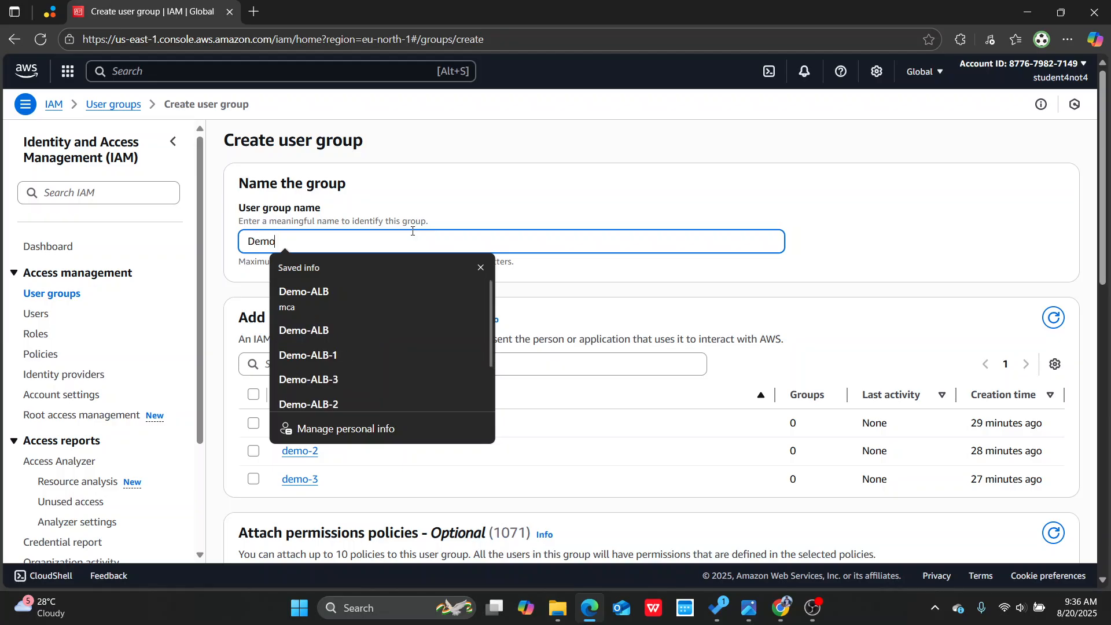
type("-dev")
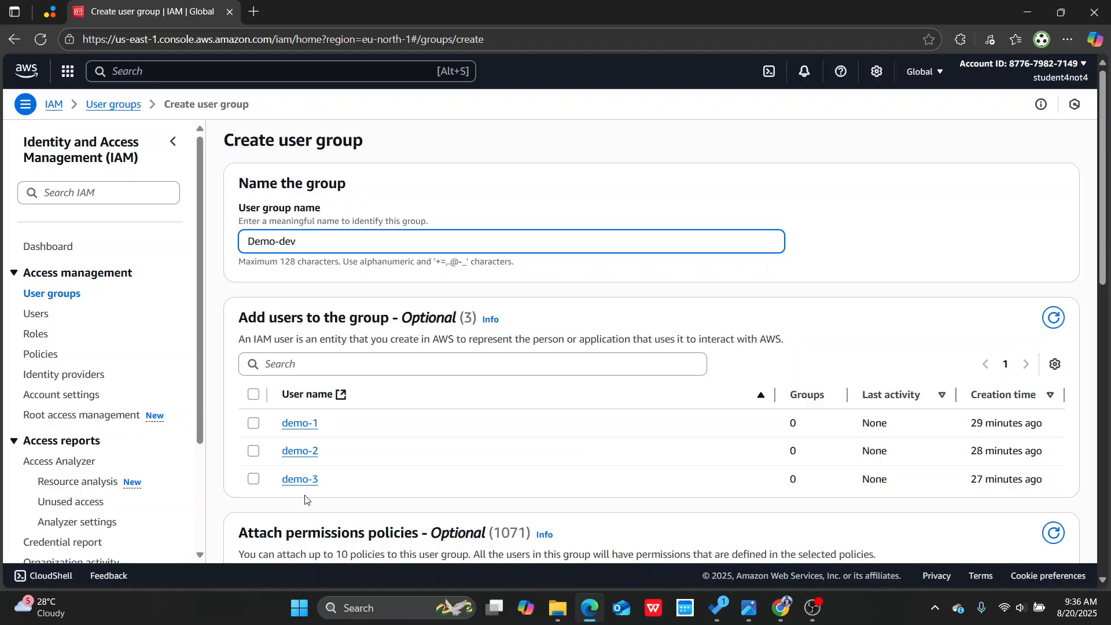
left_click(253, 452)
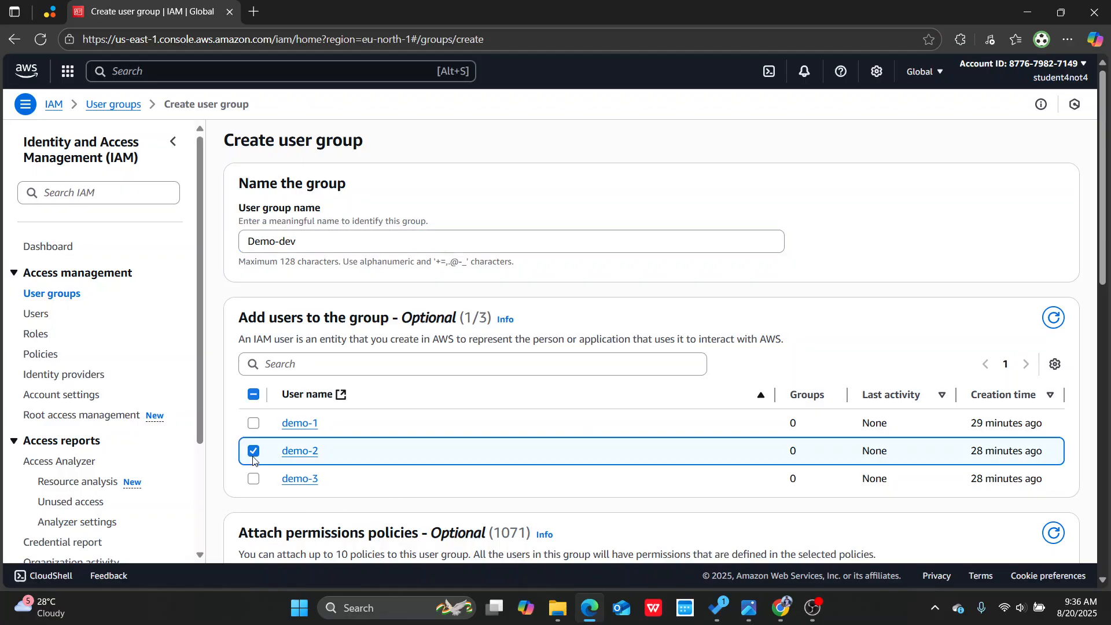
left_click(253, 424)
Step: Filter the permissions policies by "ec2", attach AmazonEC2FullAccess to the group and create it
scroll(802, 454, "down", 1)
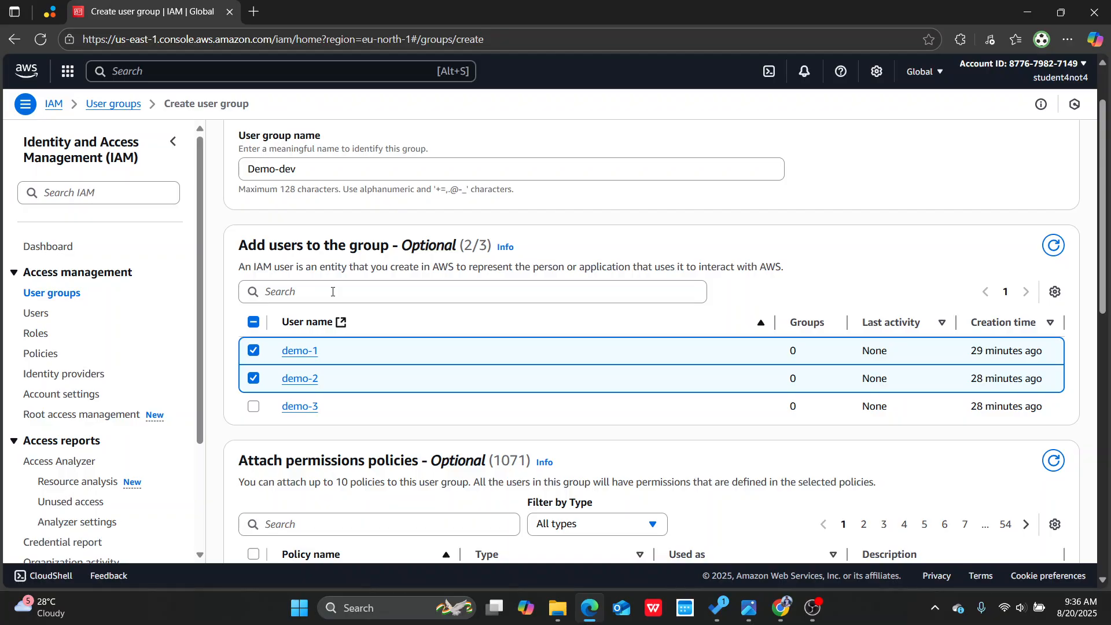
scroll(333, 292, "down", 4)
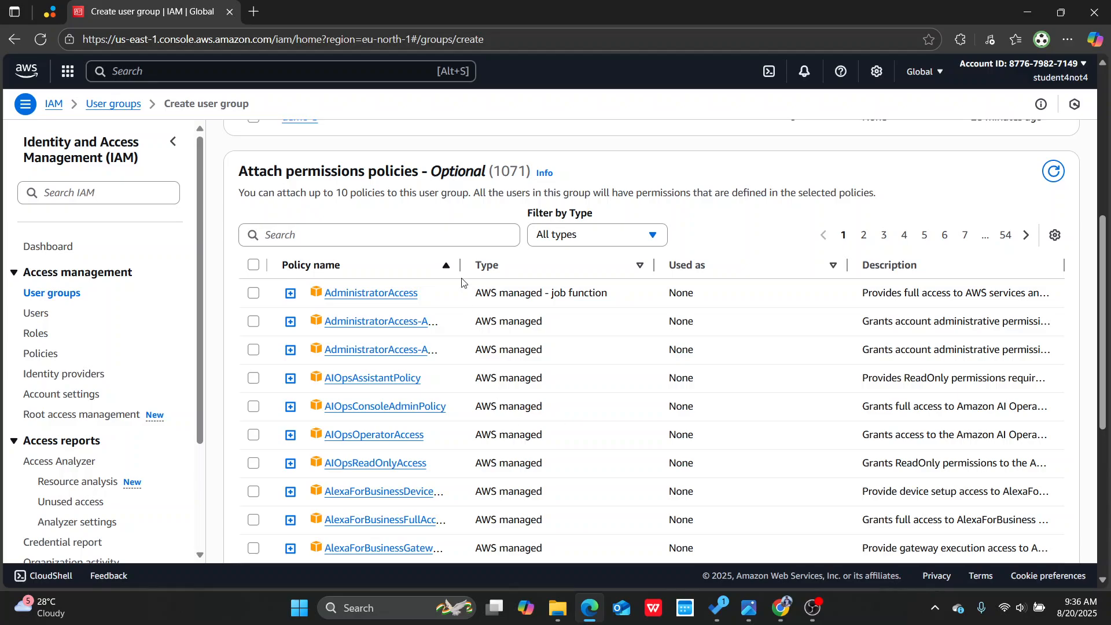
left_click(429, 240)
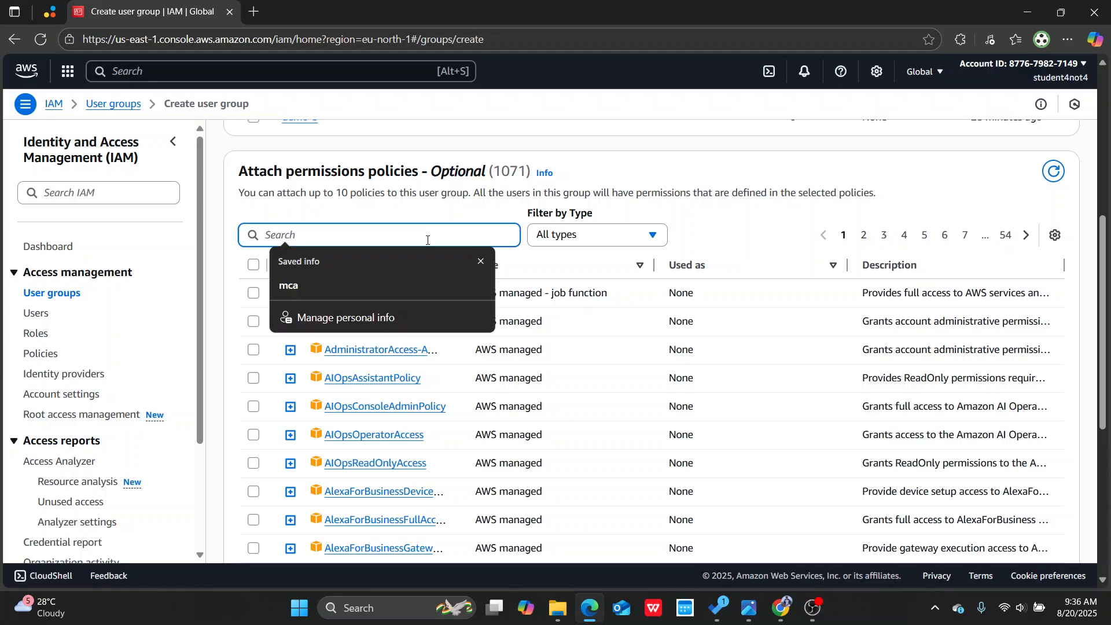
type("ec2")
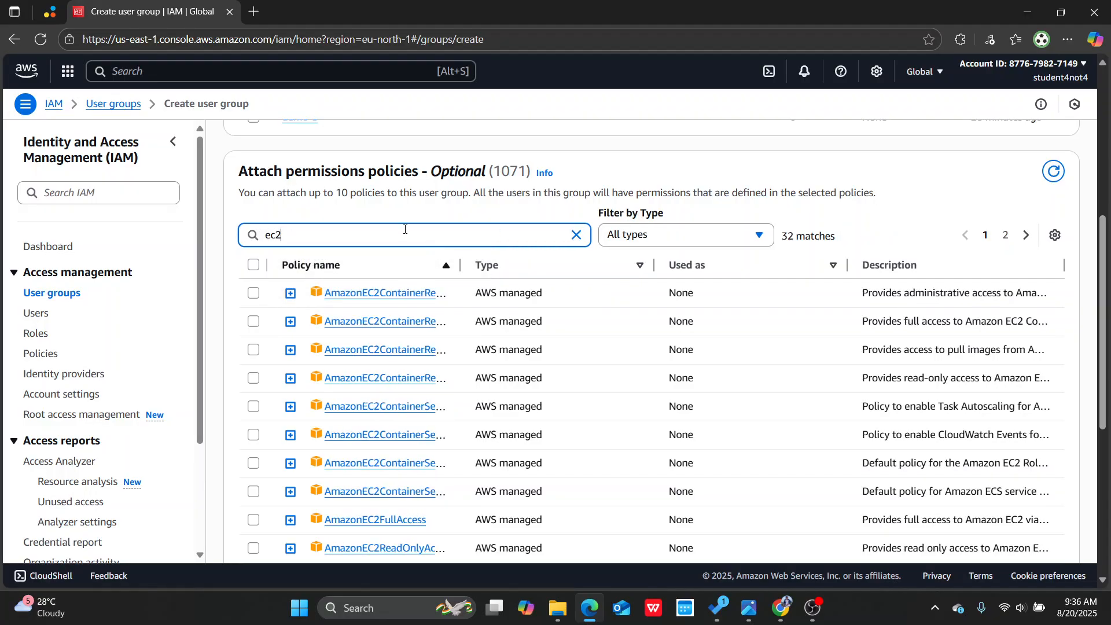
scroll(405, 230, "down", 1)
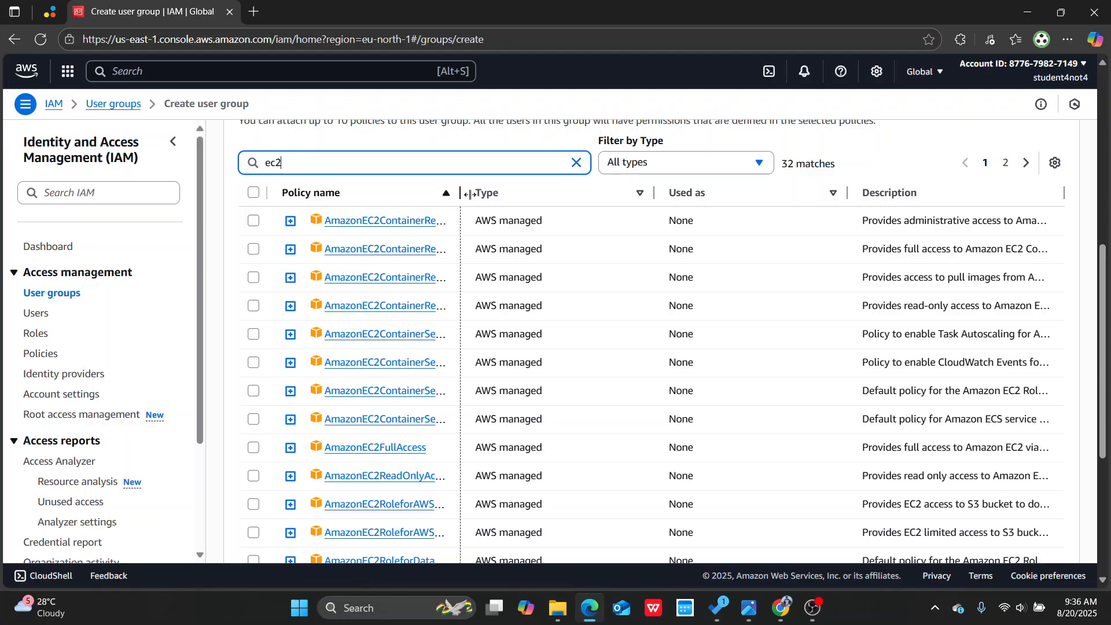
left_click_drag(470, 194, 576, 193)
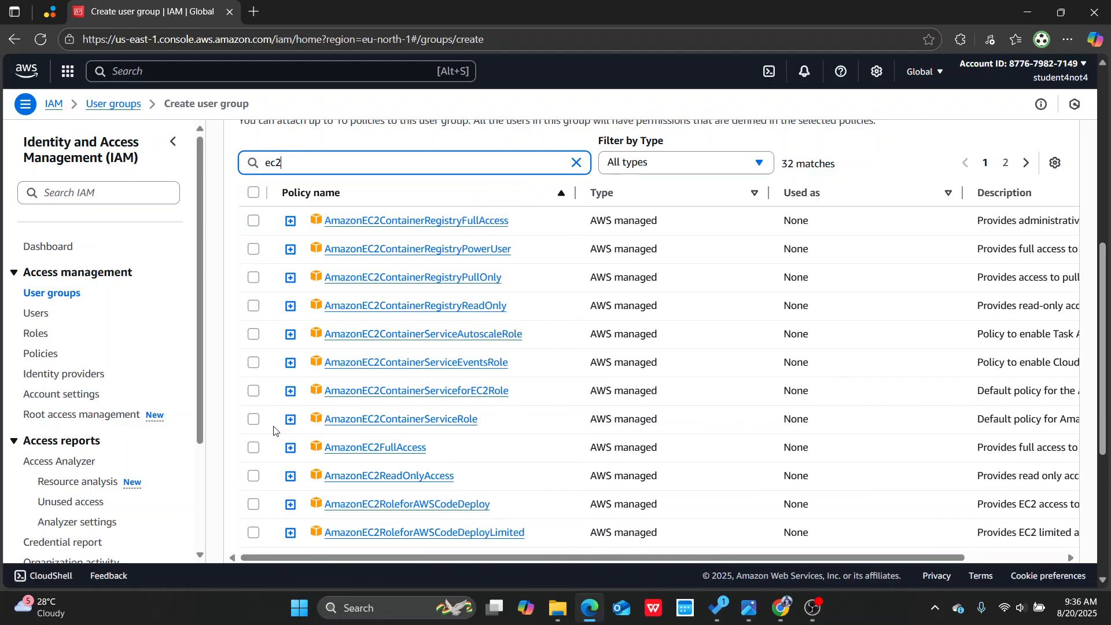
left_click(254, 448)
scroll(437, 351, "up", 3)
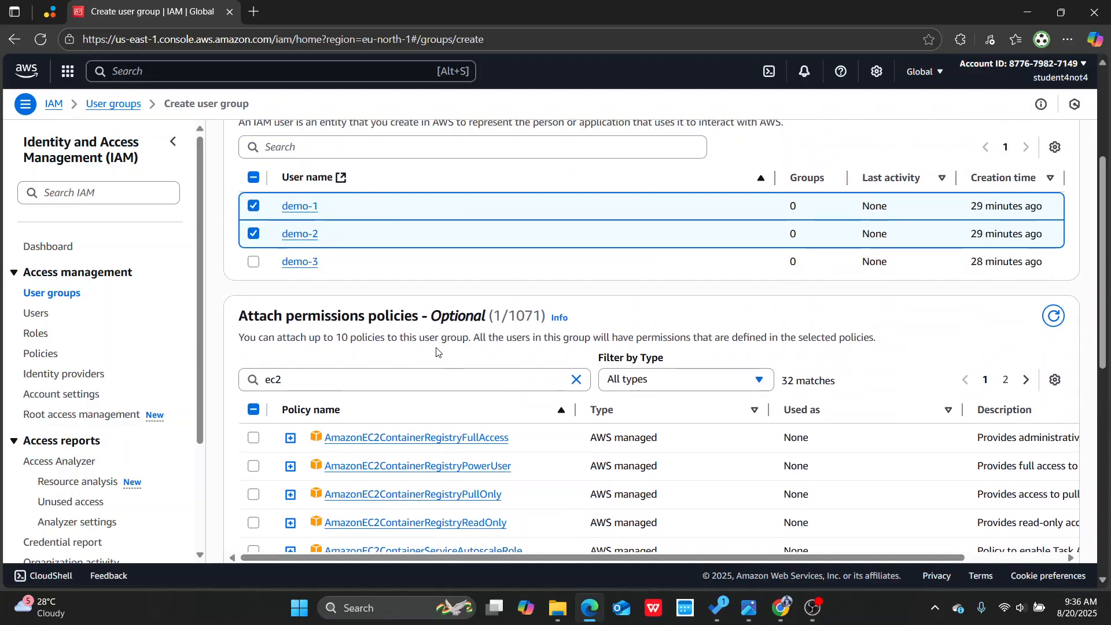
scroll(722, 390, "down", 7)
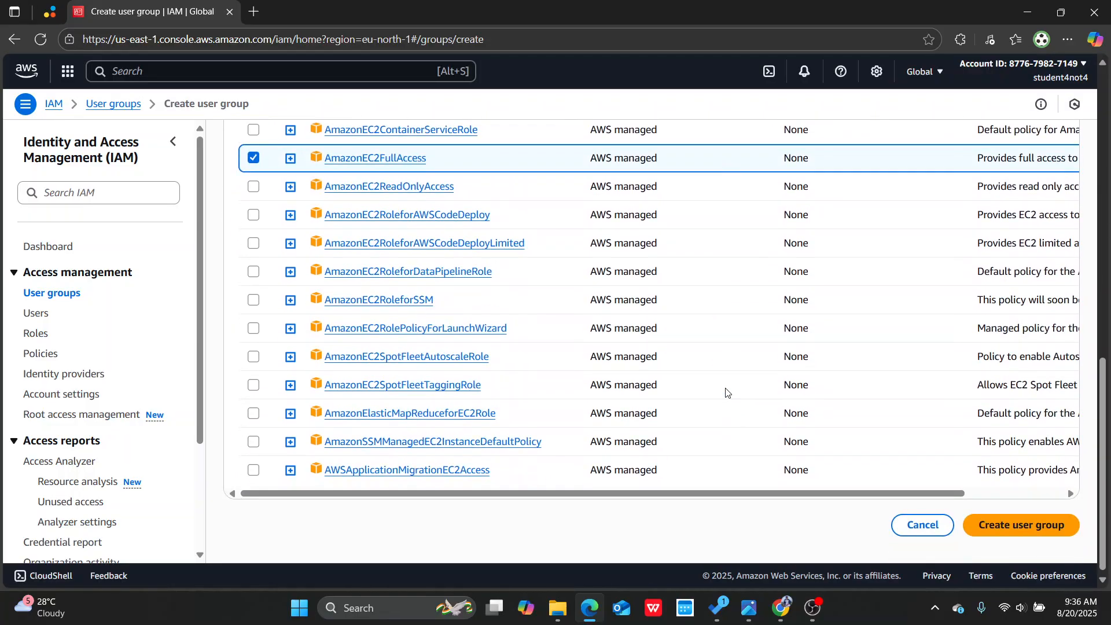
left_click(1019, 525)
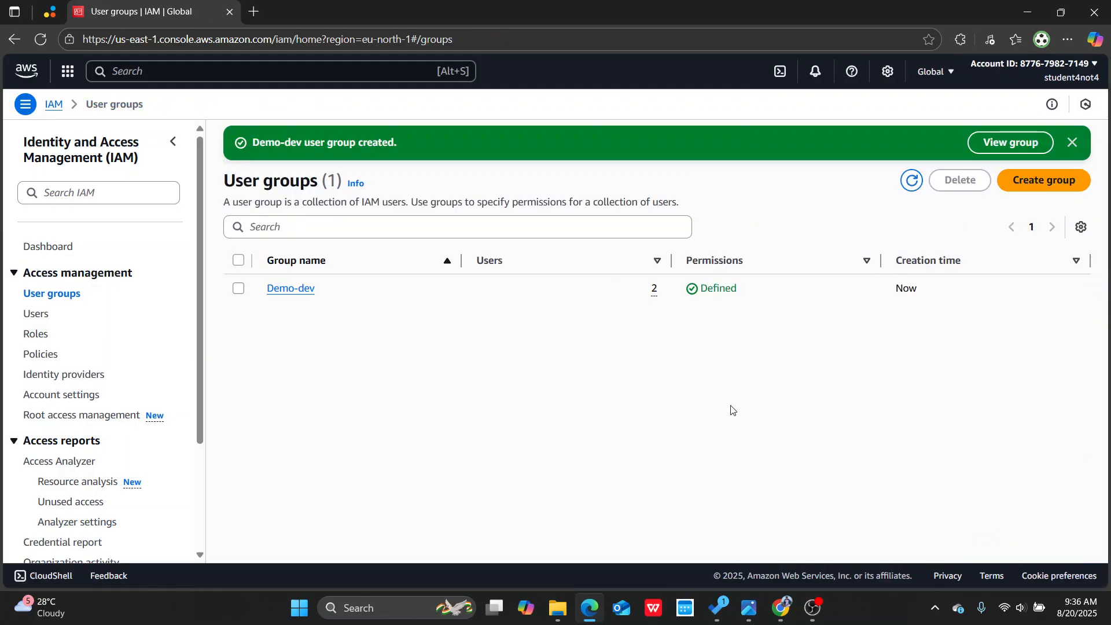
Step: Start a second user group and select users demo-2 and demo-3 as its members
left_click(1053, 180)
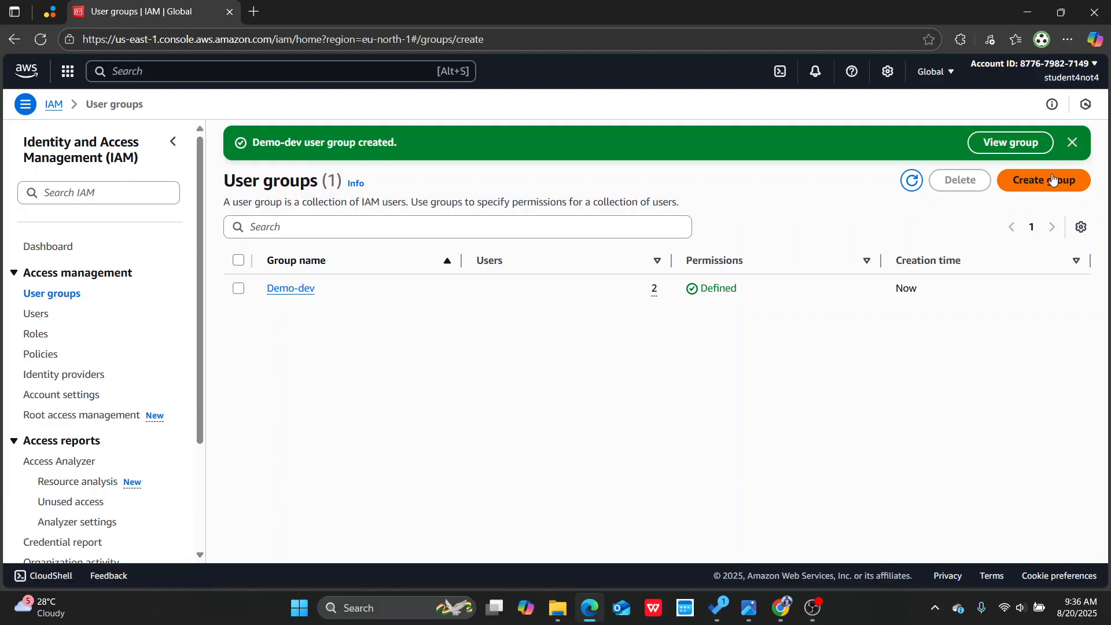
scroll(578, 354, "down", 3)
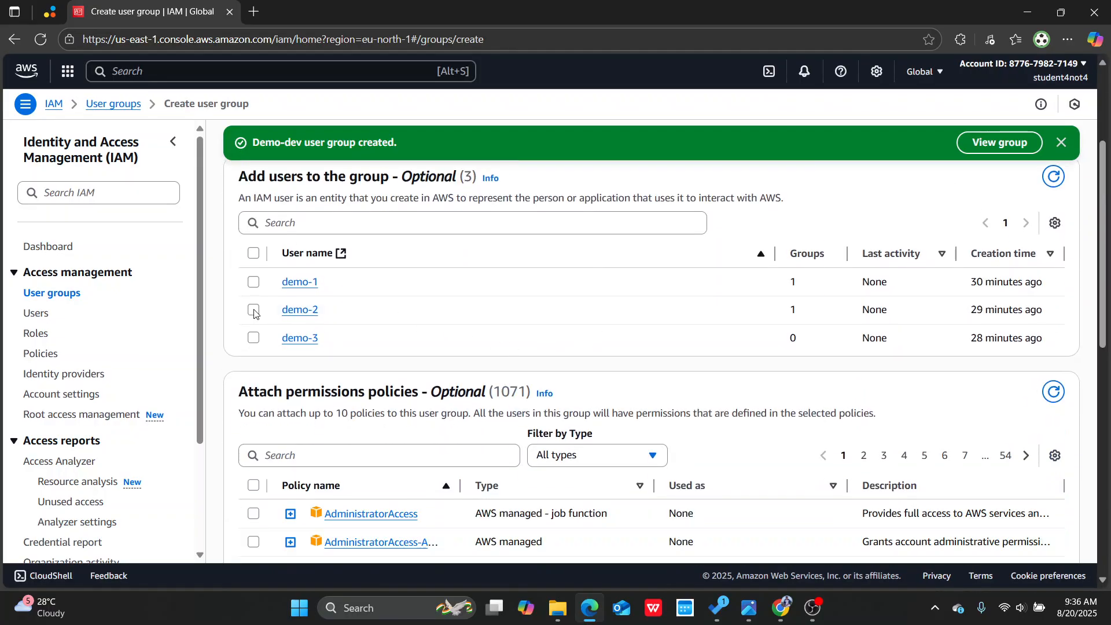
left_click(254, 310)
left_click(255, 339)
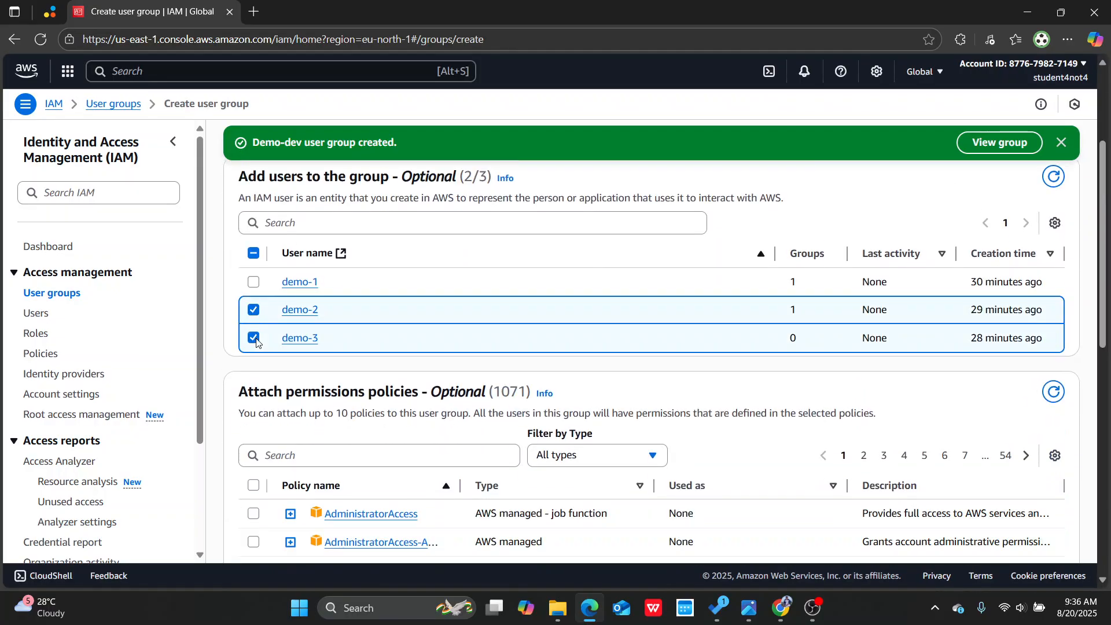
Step: Filter the permissions policies by "iam", select IAMFullAccess for the second group and try to create it
scroll(347, 322, "down", 2)
left_click(354, 312)
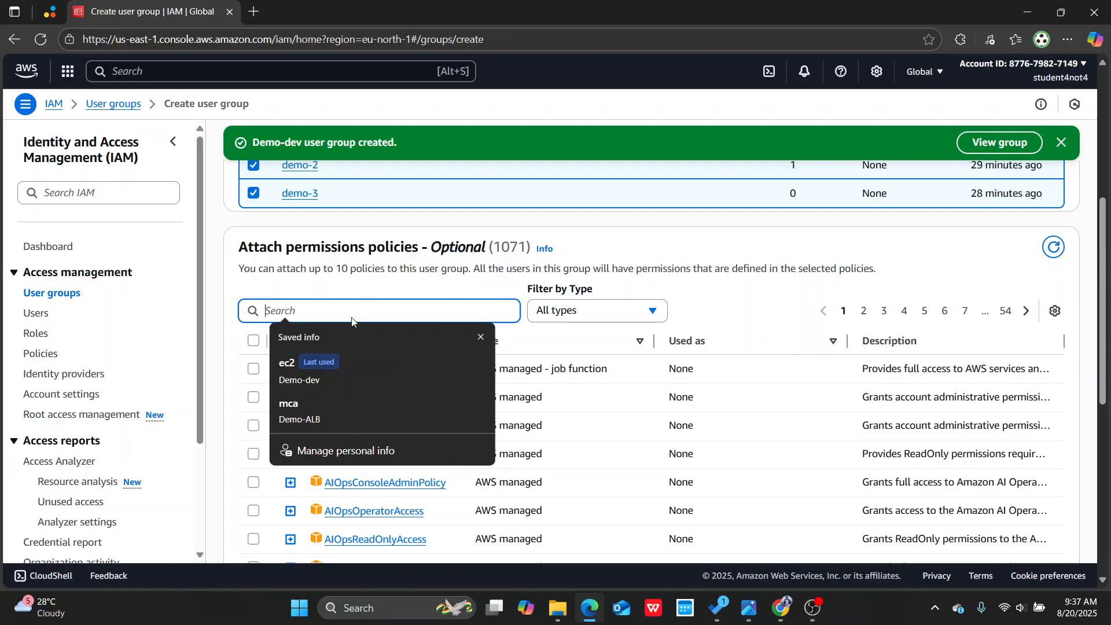
type("iam")
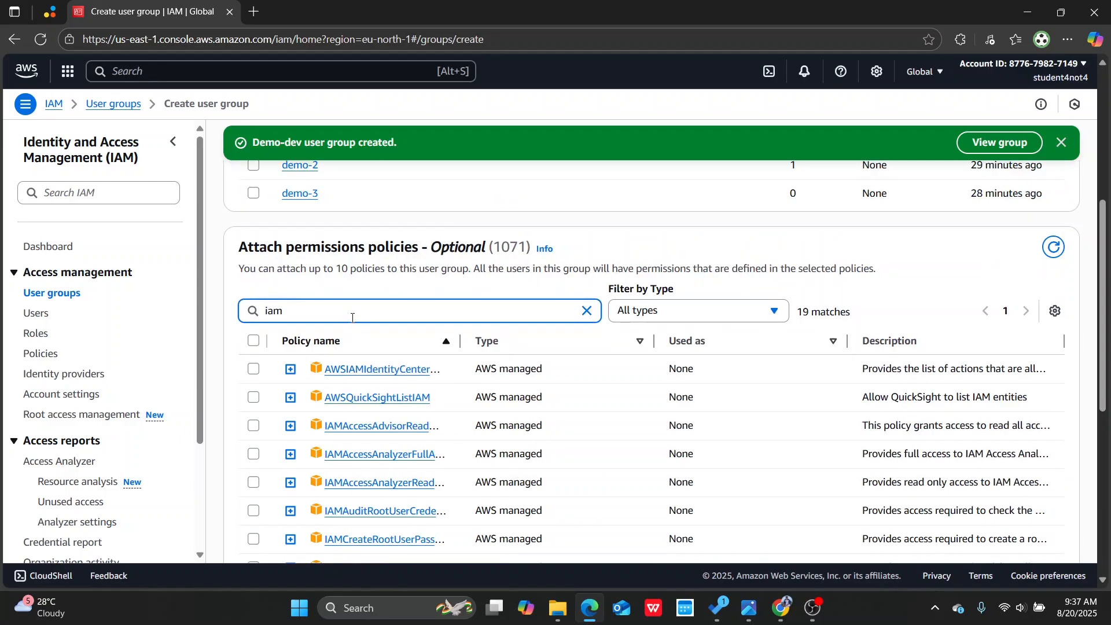
left_click_drag(457, 342, 573, 342)
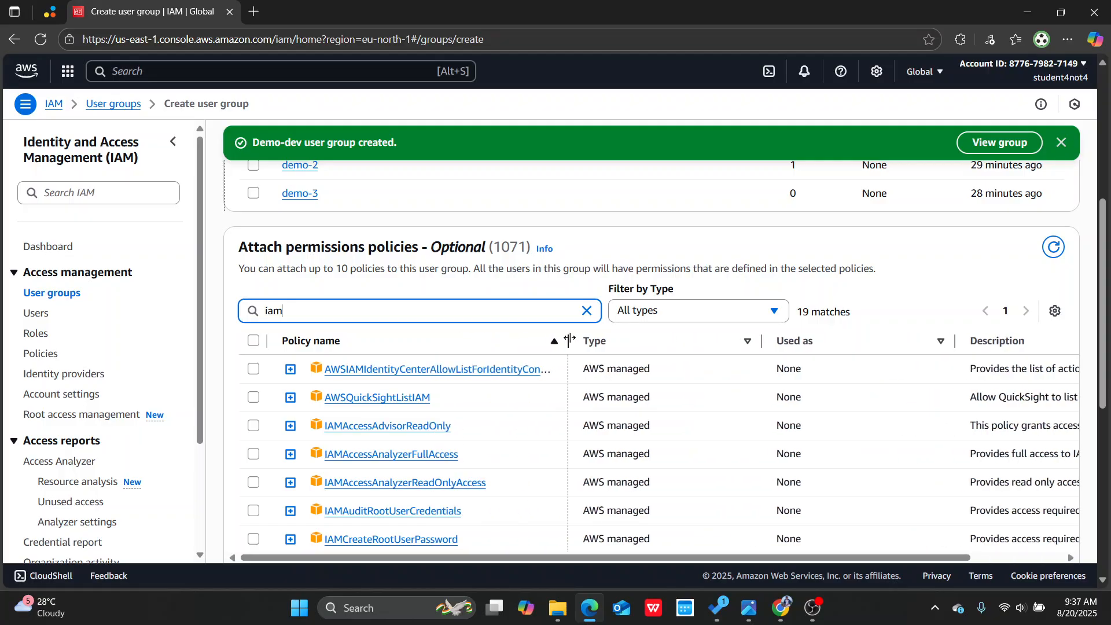
scroll(499, 397, "down", 2)
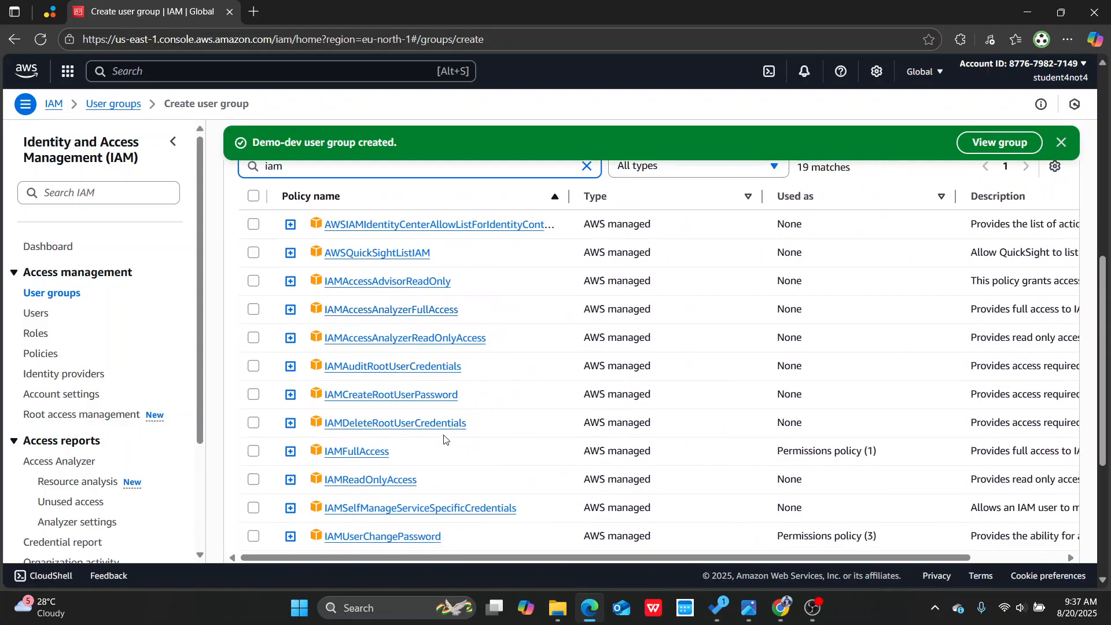
left_click(253, 451)
scroll(951, 288, "up", 5)
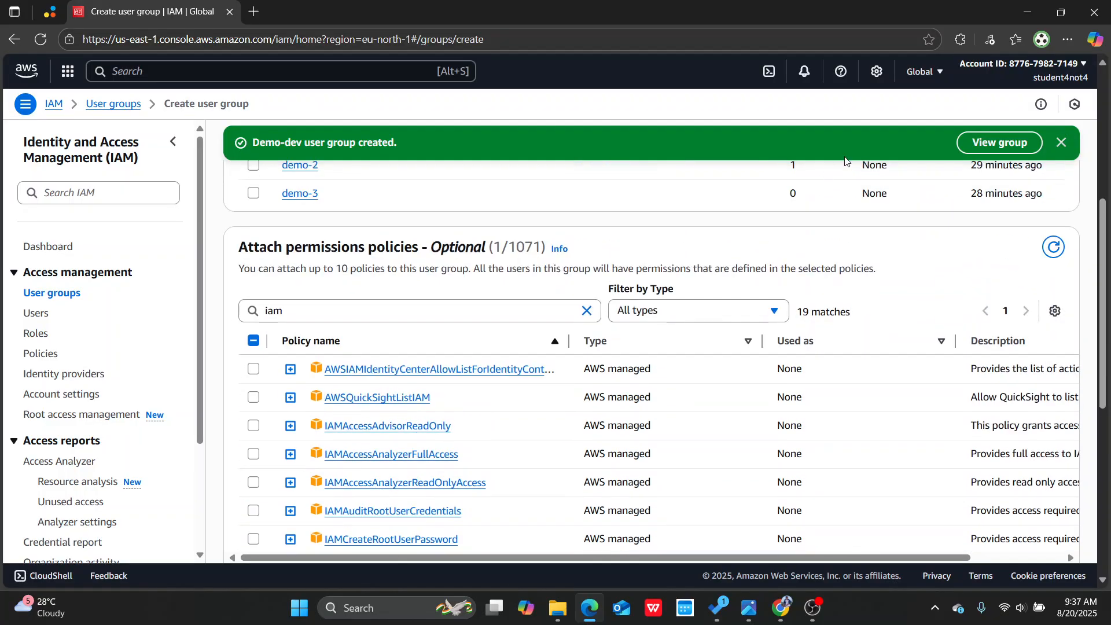
scroll(975, 308, "down", 10)
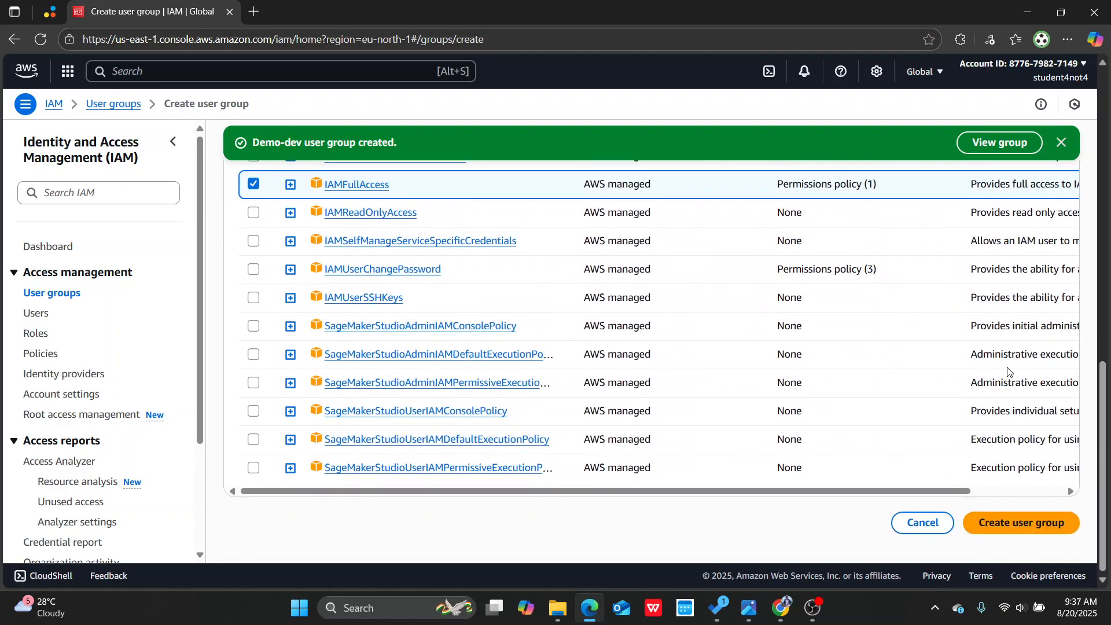
left_click(1033, 525)
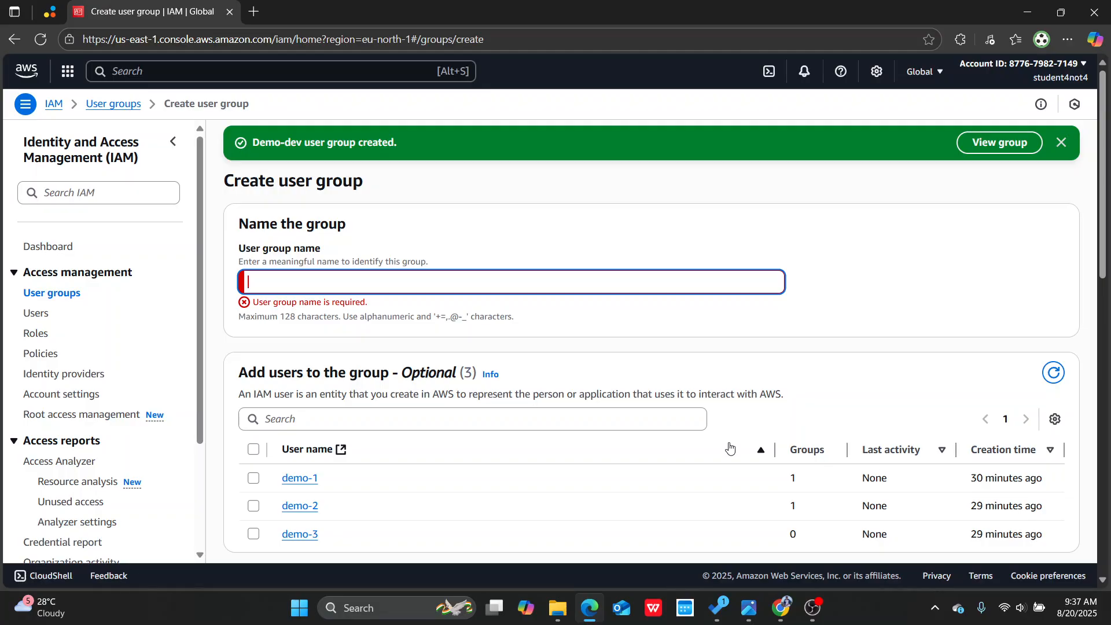
Step: Name the second user group Demo-iam and create it
left_click(360, 292)
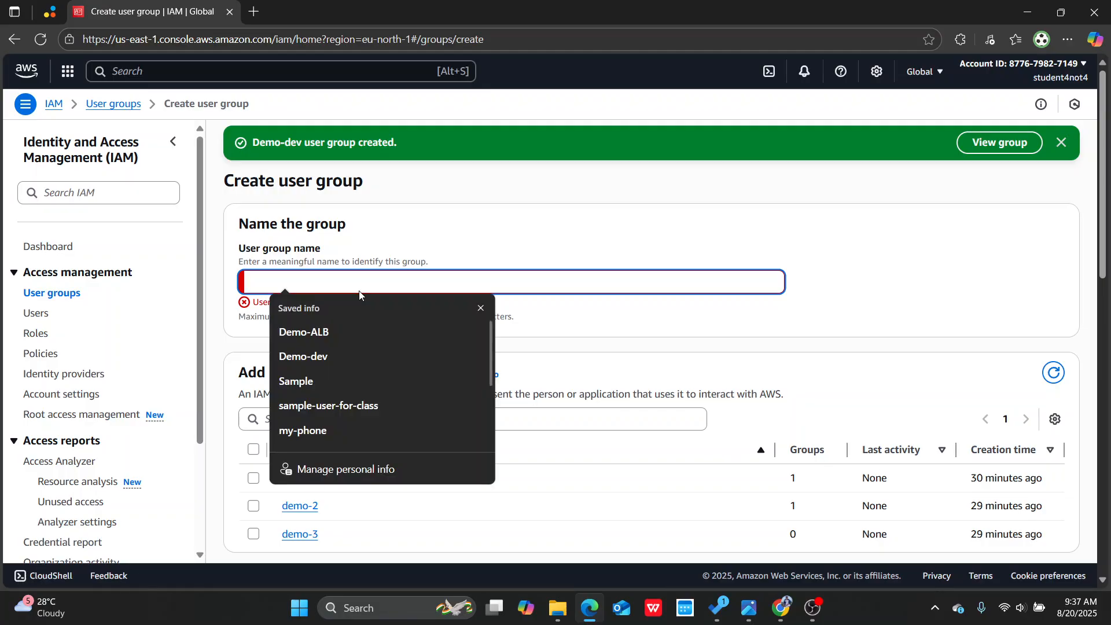
left_click(367, 336)
key("BackSpace")
key("BackSpace")
key("BackSpace")
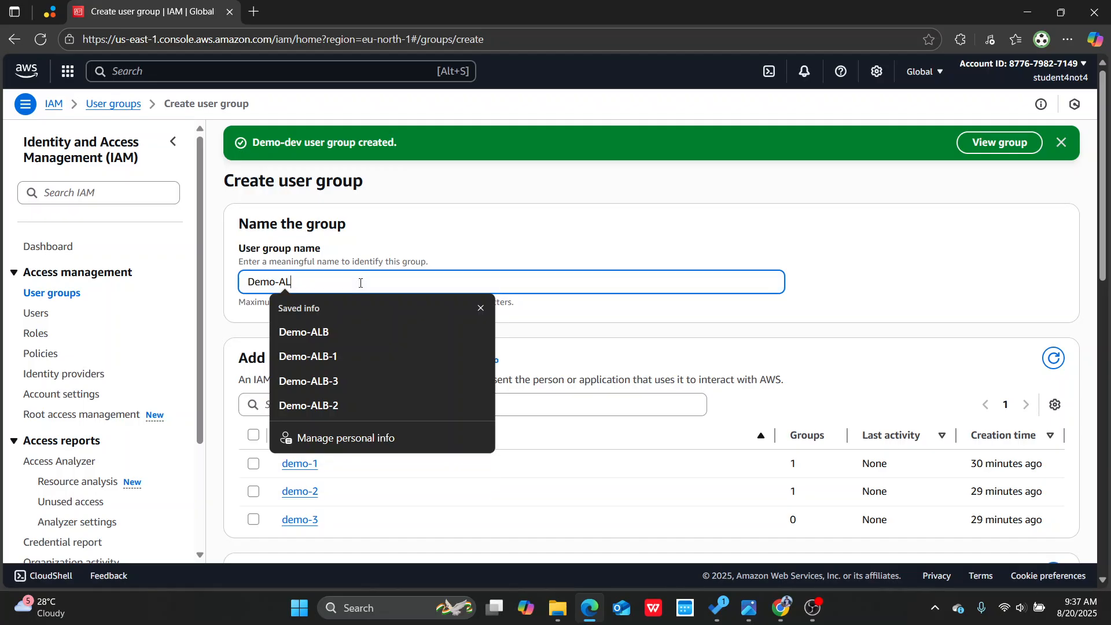
type("iam")
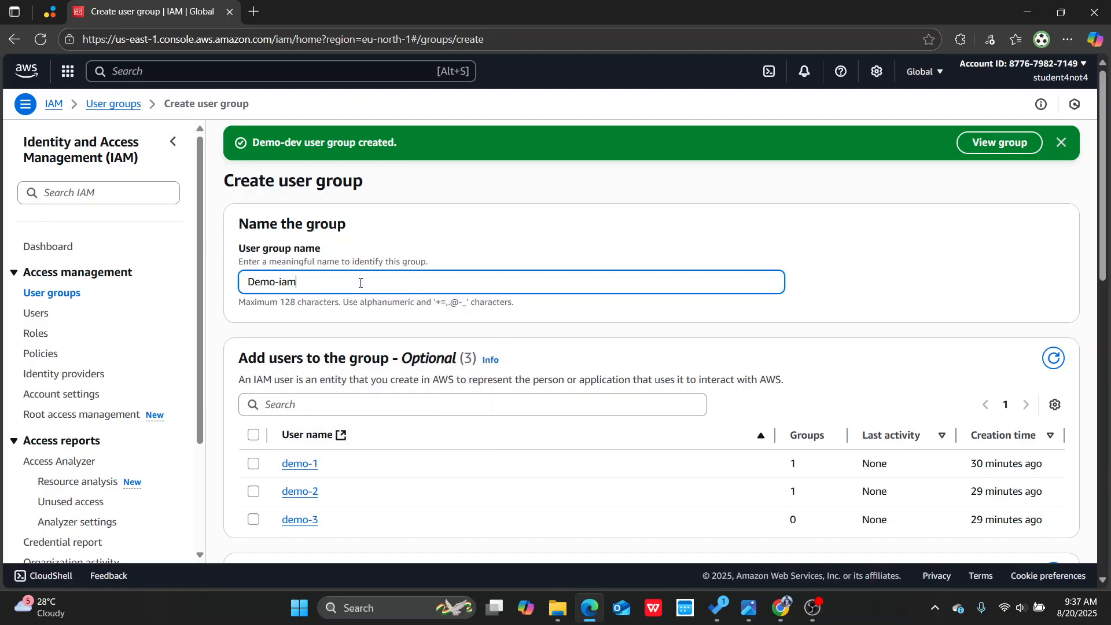
scroll(641, 290, "down", 15)
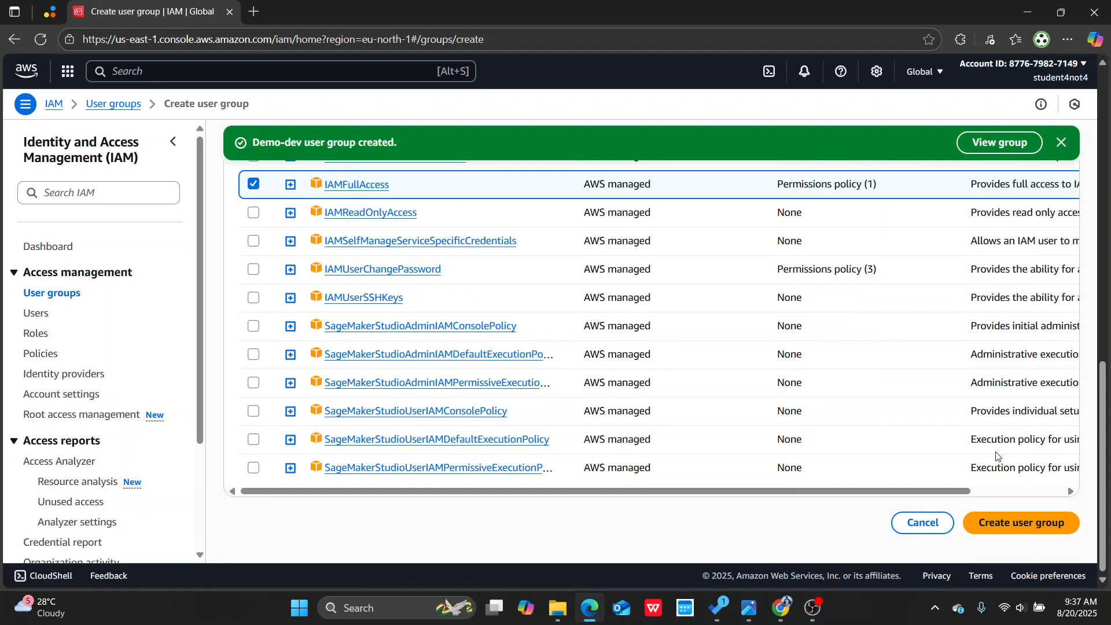
left_click(1017, 528)
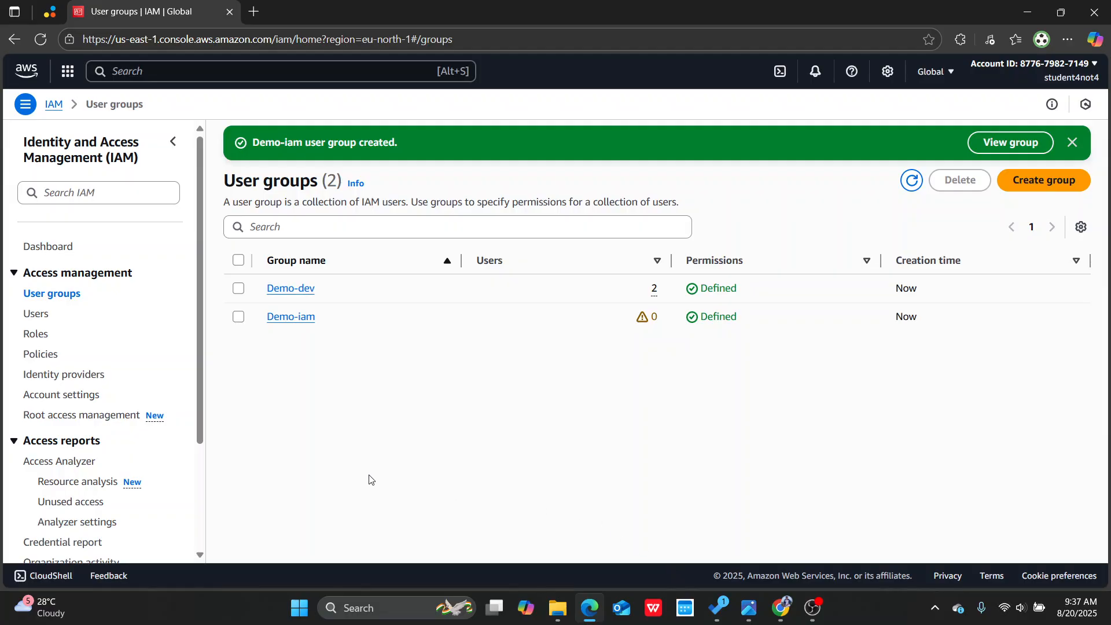
Step: Check the group memberships in the users list, and inspect the Demo-iam group's users and attached permissions policies
left_click(49, 313)
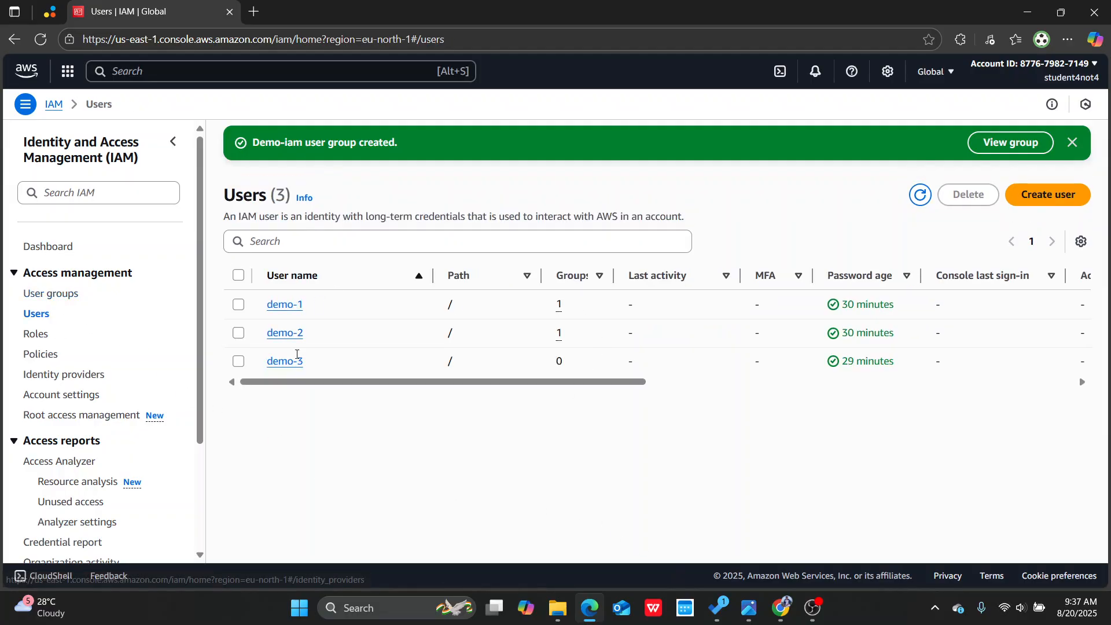
left_click(42, 294)
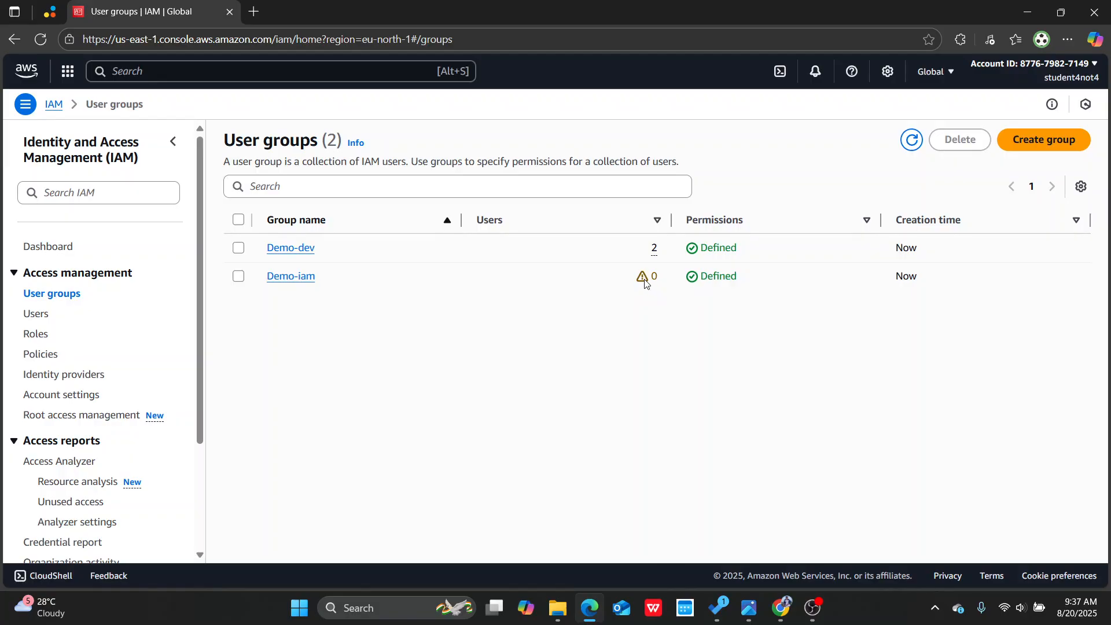
left_click(292, 276)
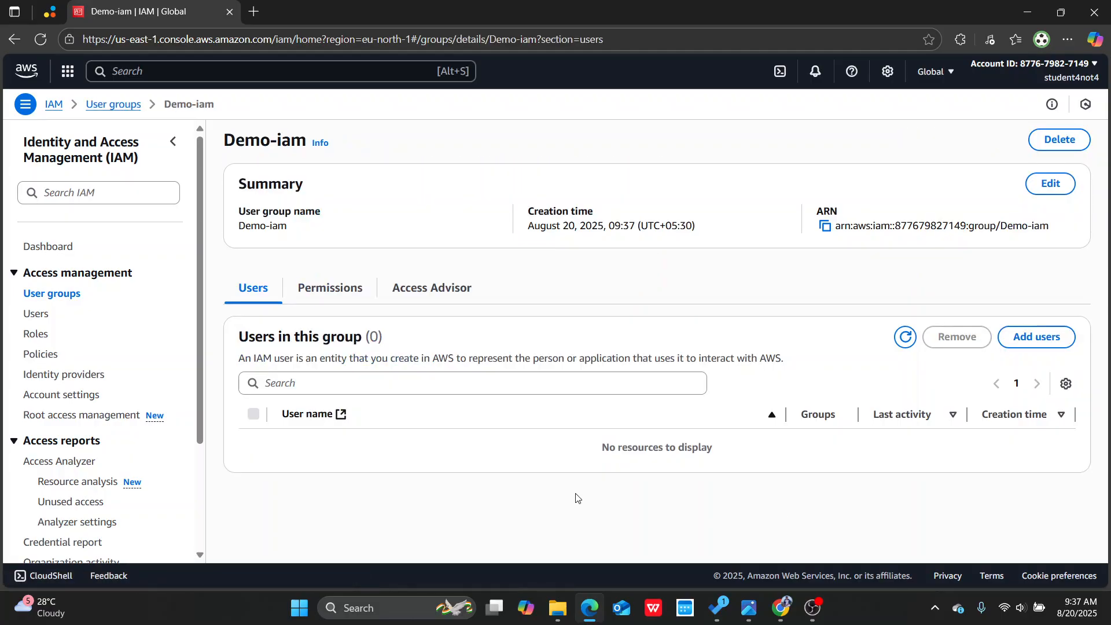
left_click(328, 288)
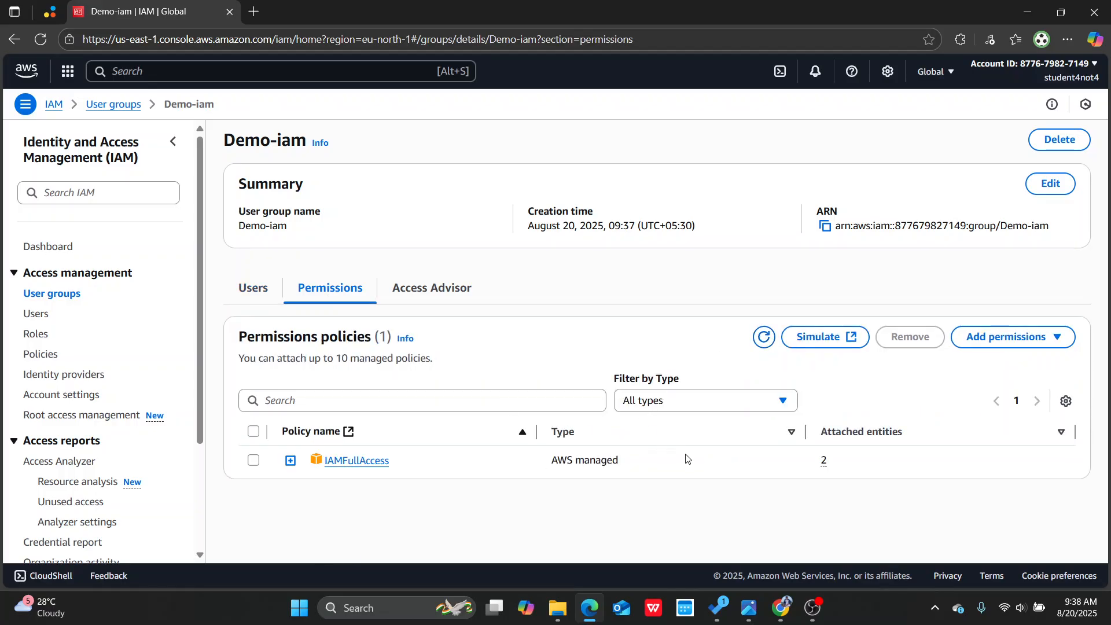
left_click(254, 461)
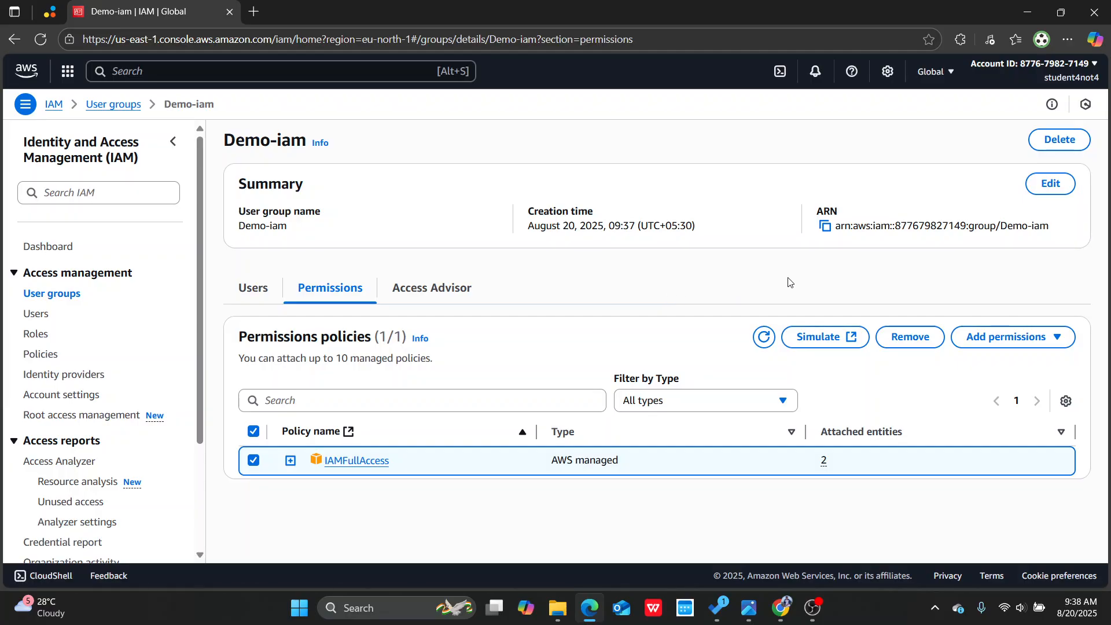
left_click(434, 293)
left_click(253, 294)
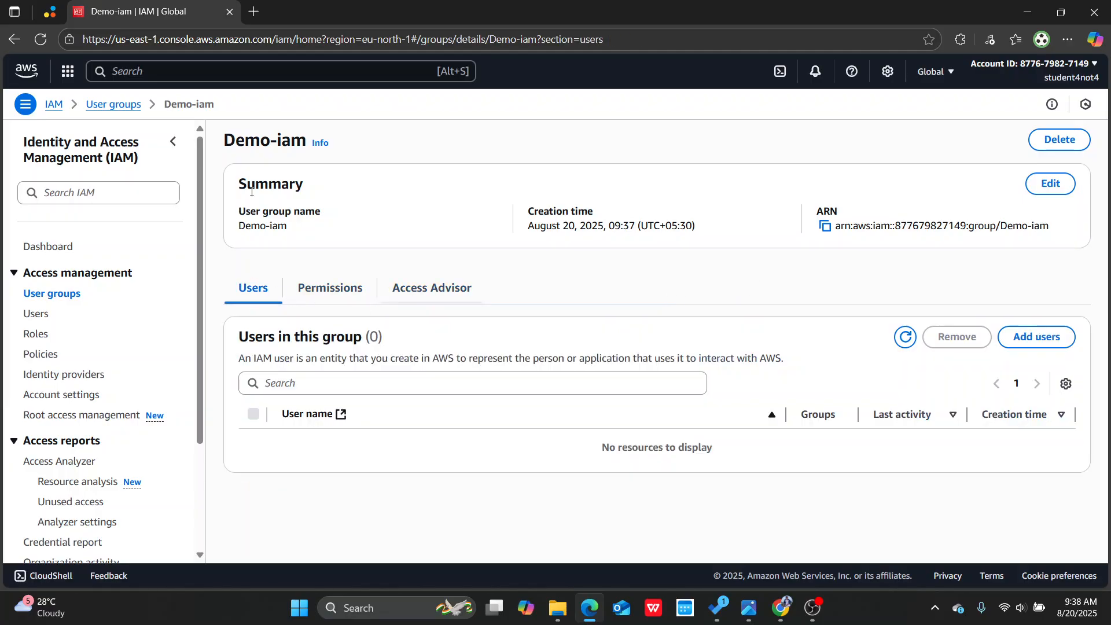
Step: Refresh the user groups list and compare its member counts with the group memberships in the users list
left_click(113, 104)
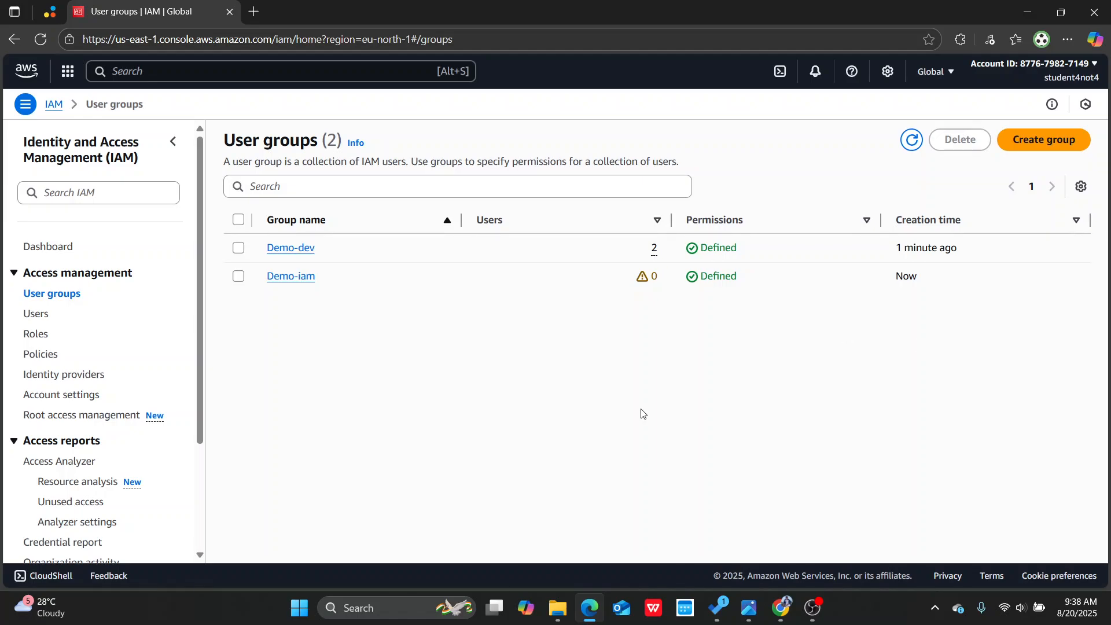
left_click(912, 139)
left_click(38, 315)
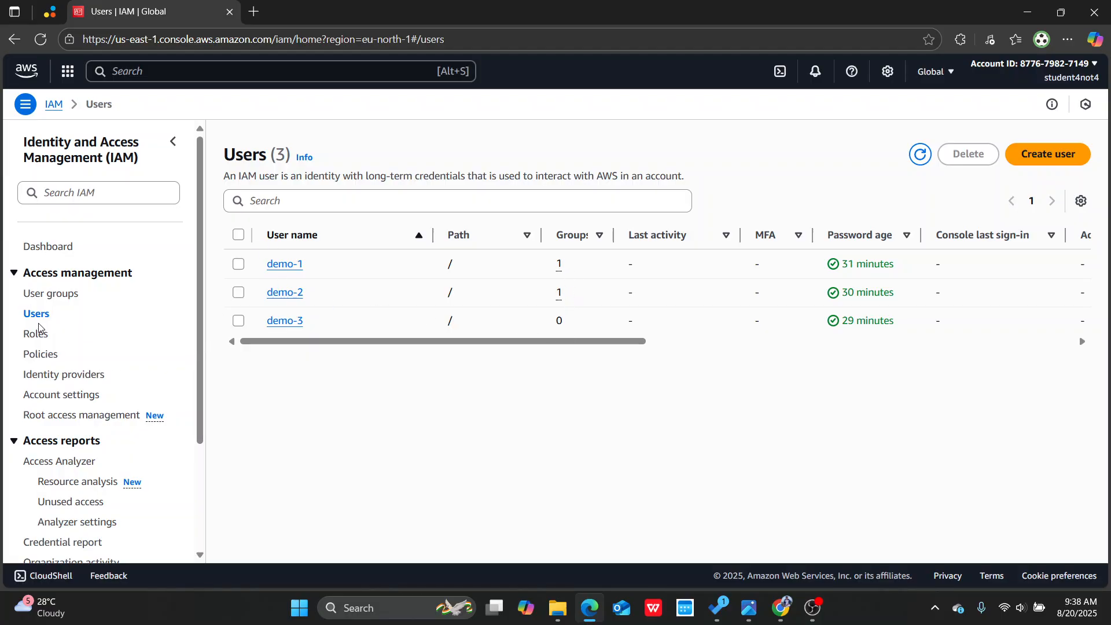
left_click(49, 295)
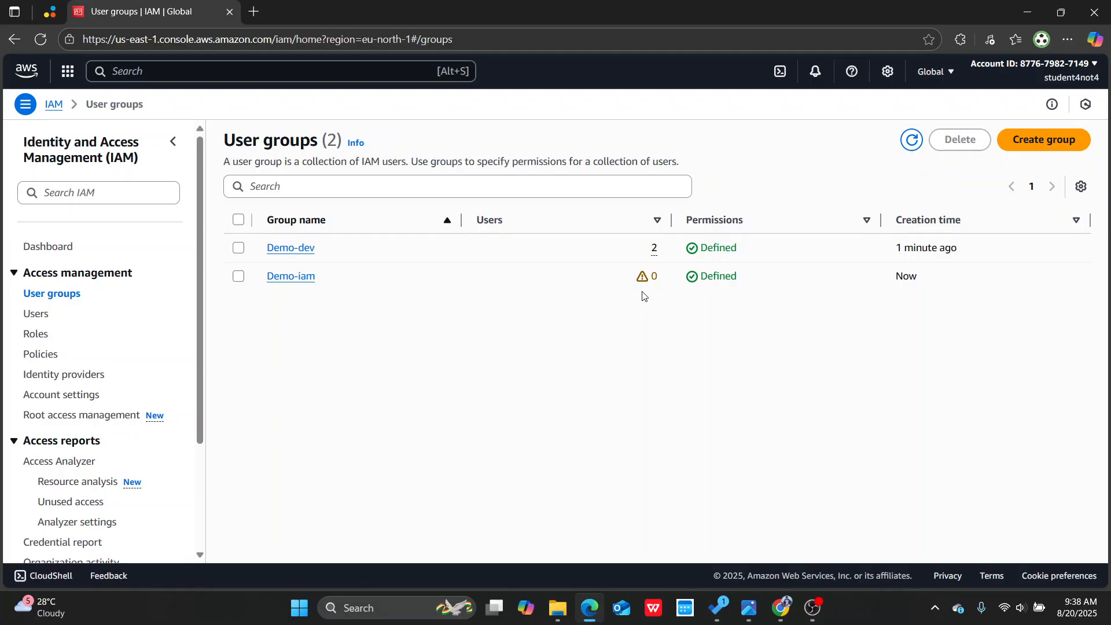
Step: Look through the account's IAM roles with their trusted entities, and the list of available IAM policies
left_click(36, 334)
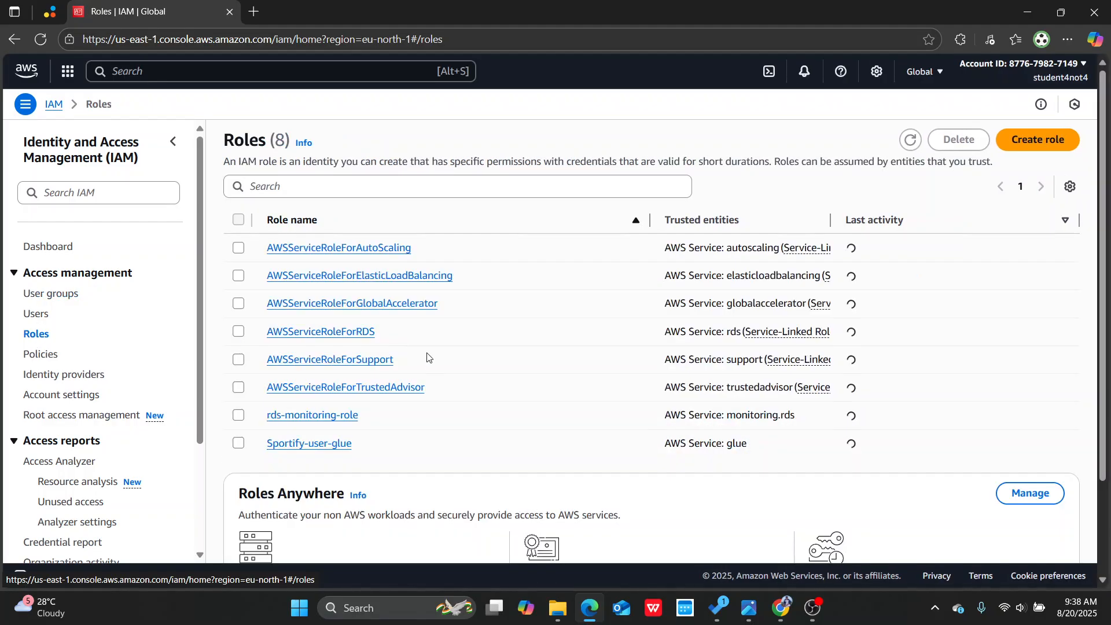
scroll(637, 408, "down", 2)
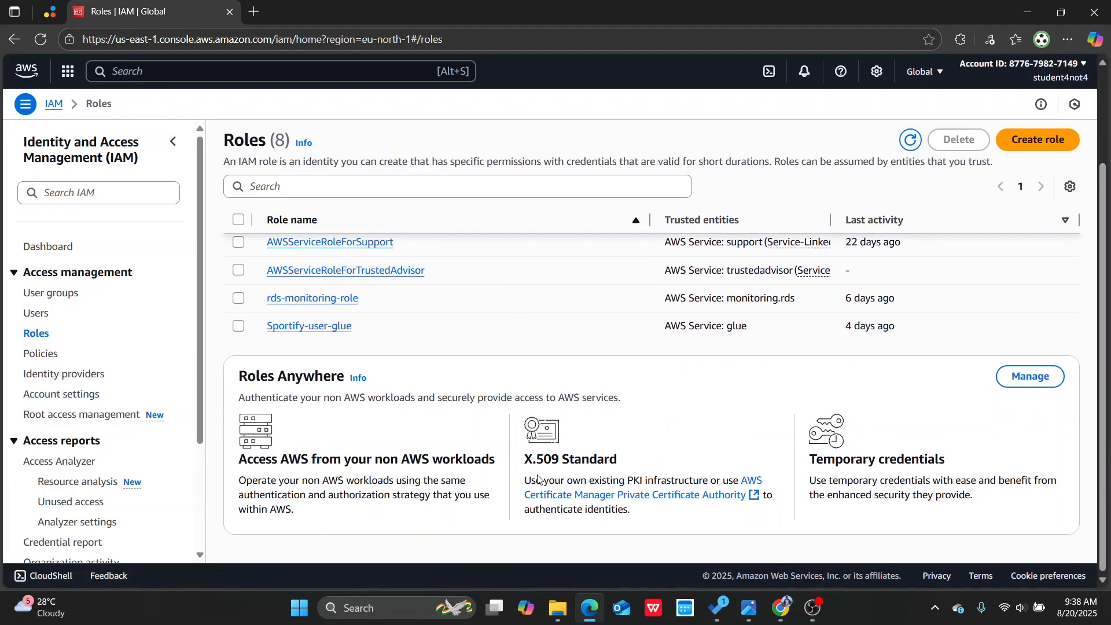
scroll(658, 353, "up", 2)
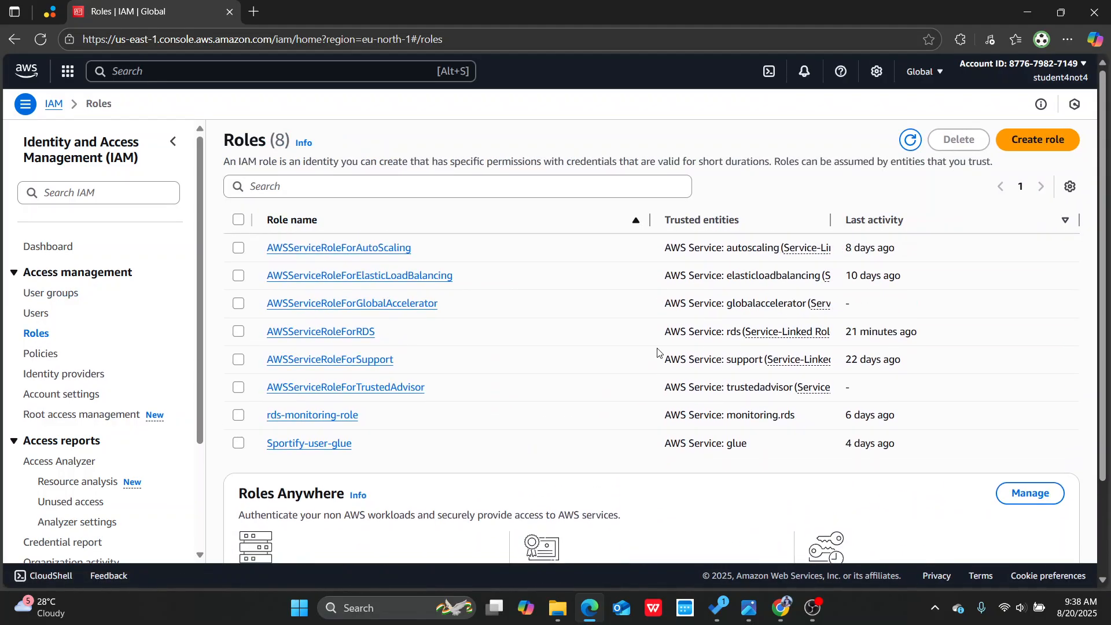
left_click(37, 354)
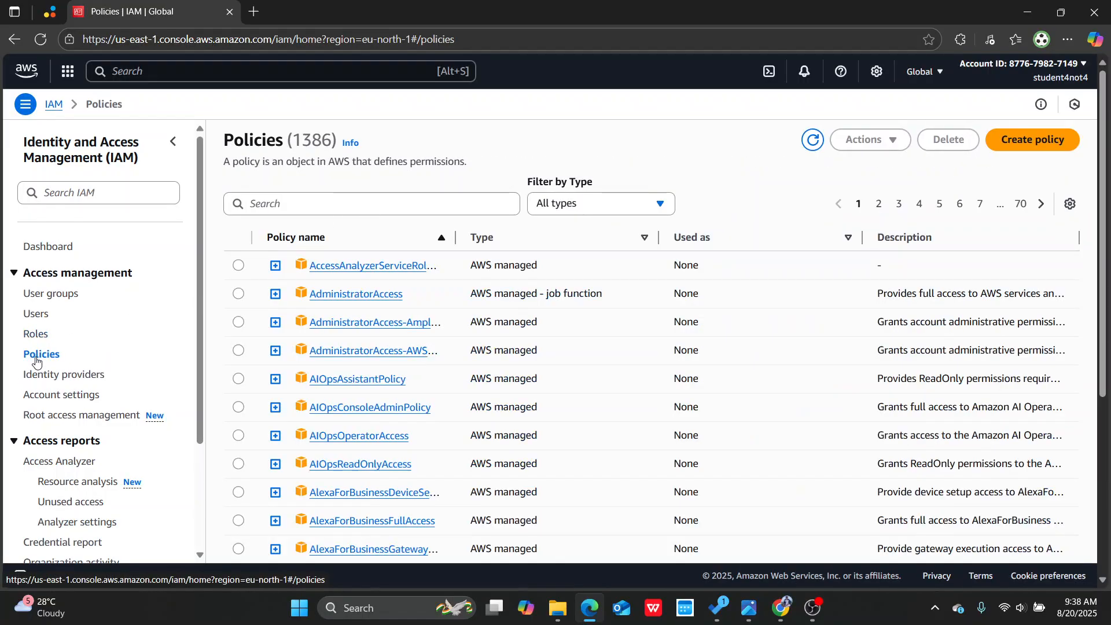
scroll(677, 317, "down", 5)
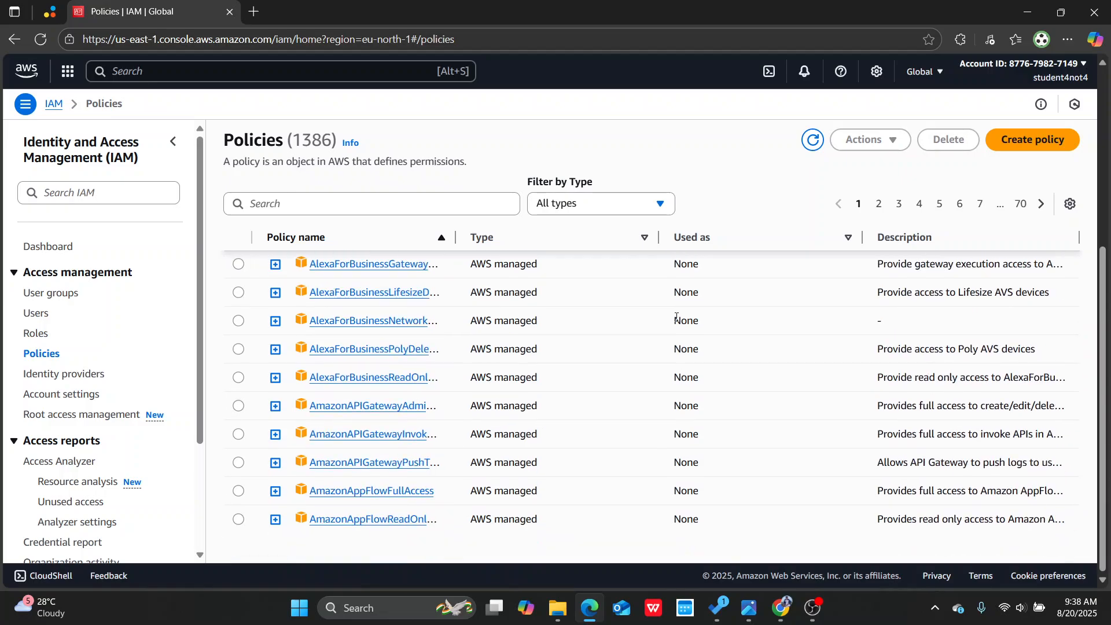
scroll(677, 317, "up", 5)
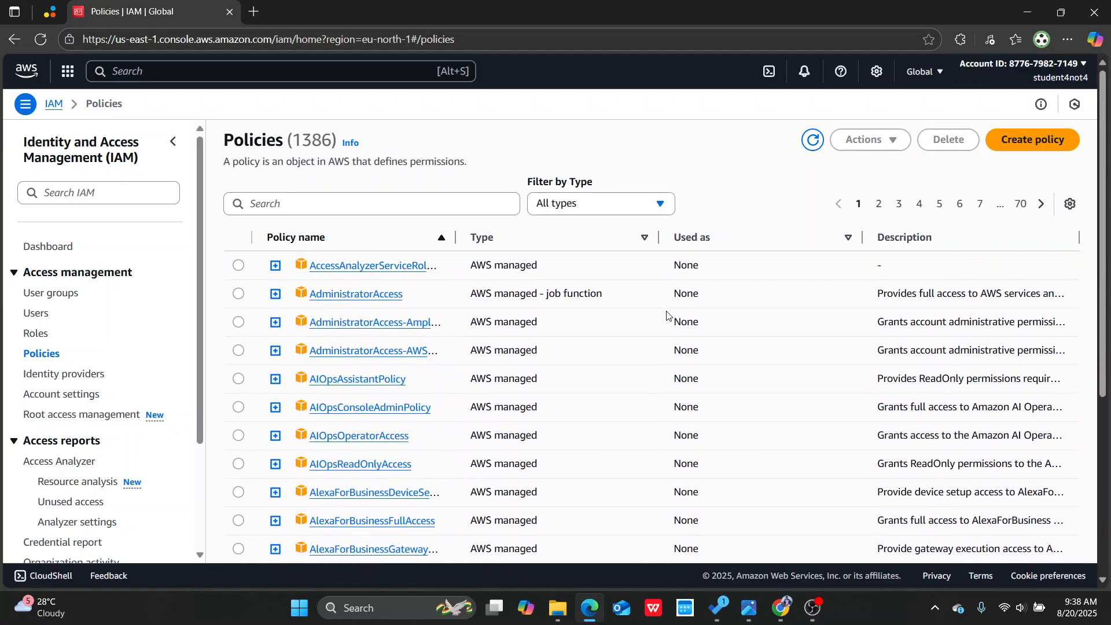